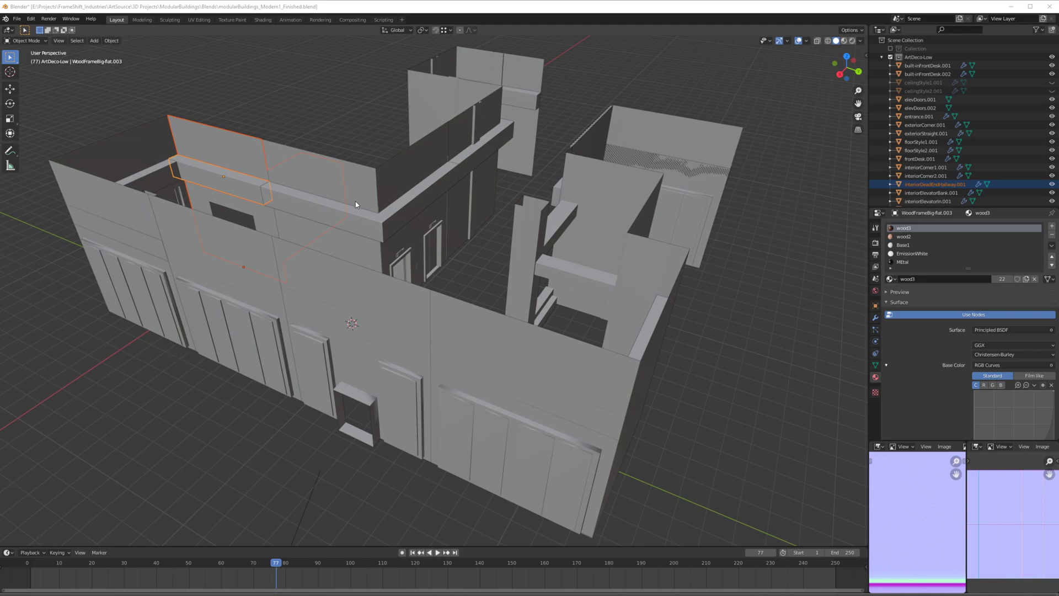
# Orbit and tilt around the modular building to view it from several lower, turned angles
pyautogui.moveTo(299, 254); pyautogui.dragTo(337, 255, button='middle')
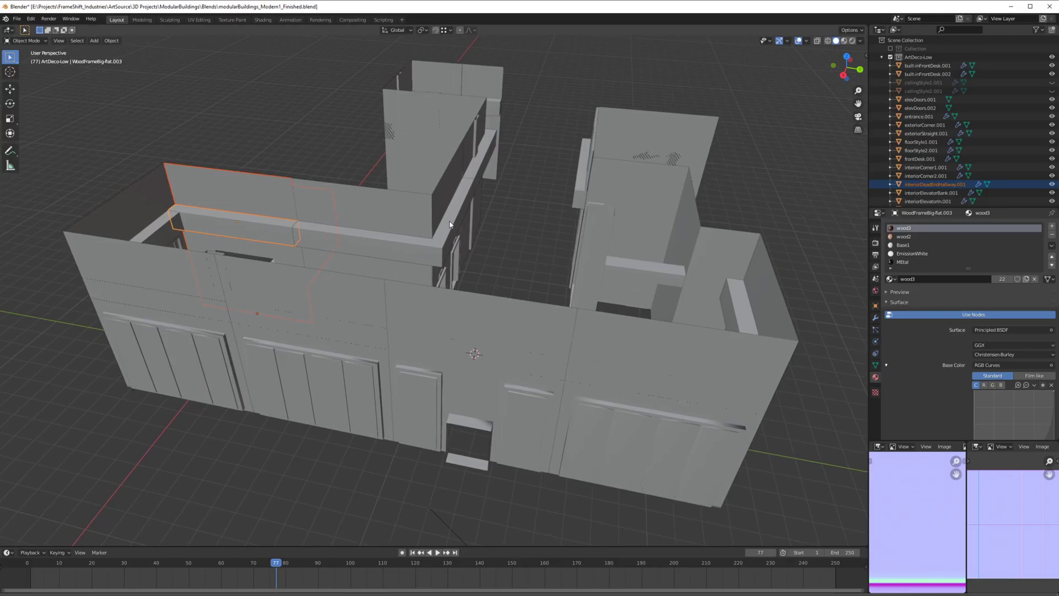
pyautogui.moveTo(449, 224); pyautogui.dragTo(448, 232, button='middle')
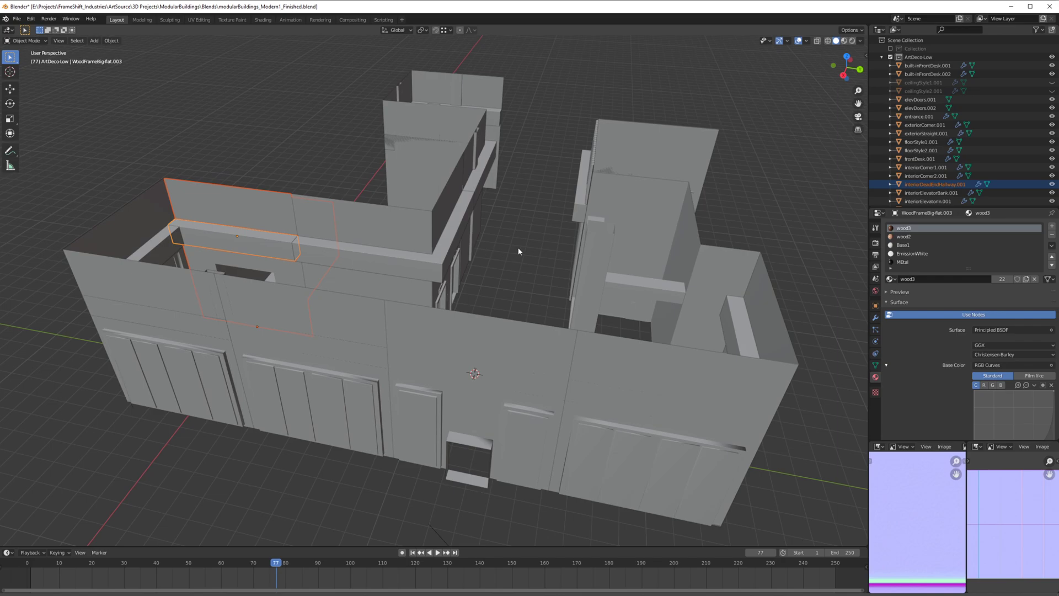
pyautogui.moveTo(519, 251); pyautogui.dragTo(498, 238, button='middle')
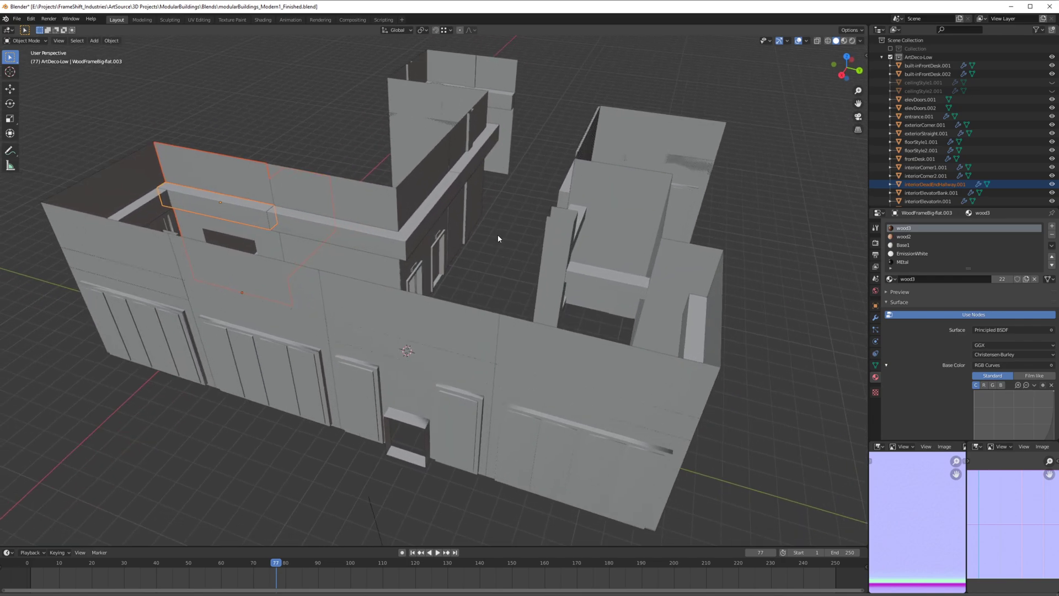
# Select interiorDeadEndHallway.001 with WoodFrameBig-flat.003, then bring up File > Export's FBX (.fbx) entry
pyautogui.click(17, 21)
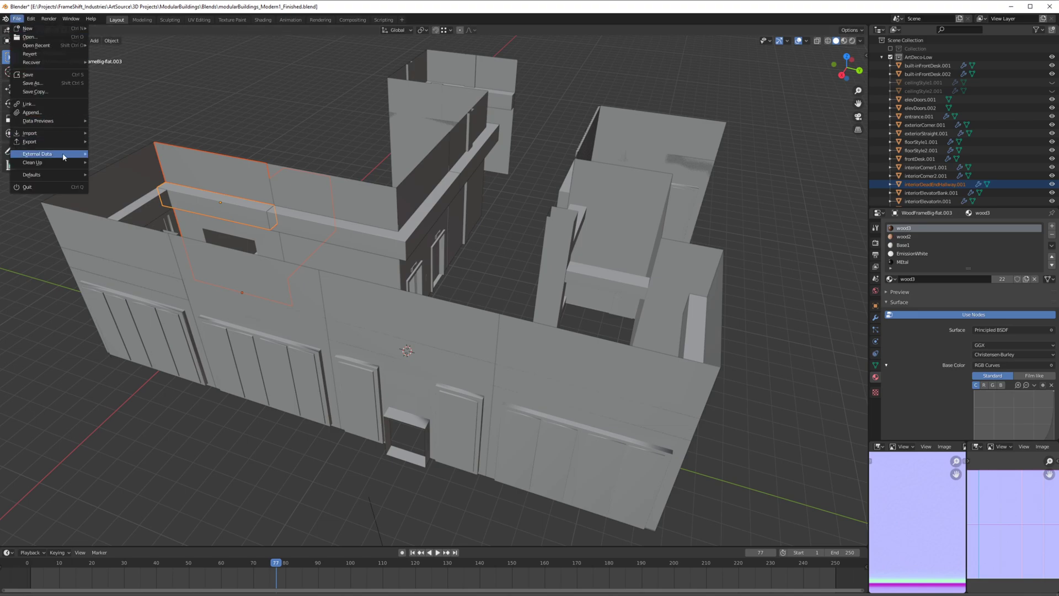
pyautogui.moveTo(66, 142)
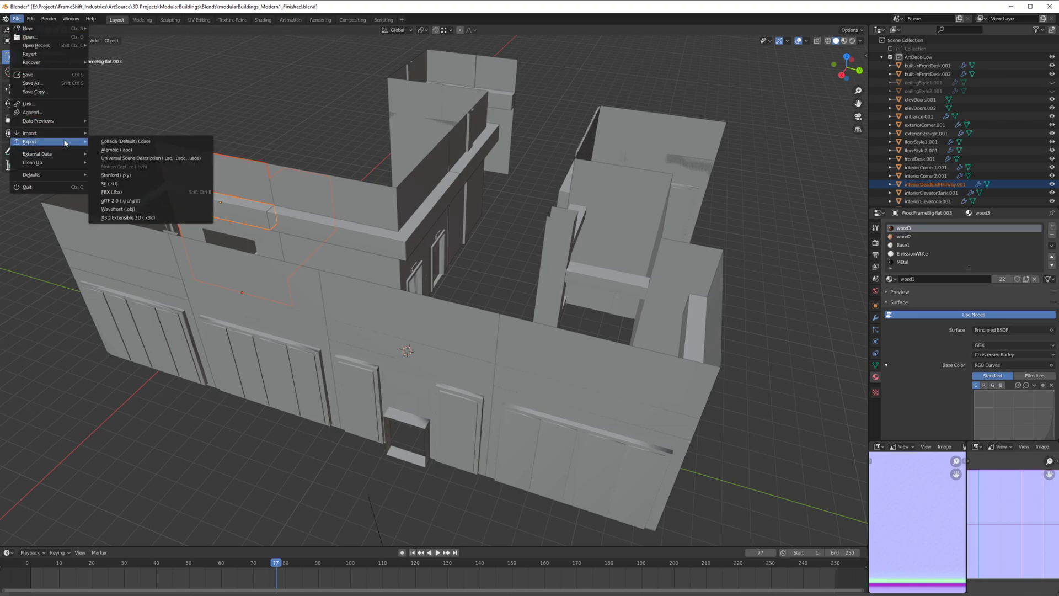
pyautogui.click(248, 179)
pyautogui.keyDown('shift'); pyautogui.click(221, 204); pyautogui.keyUp('shift')
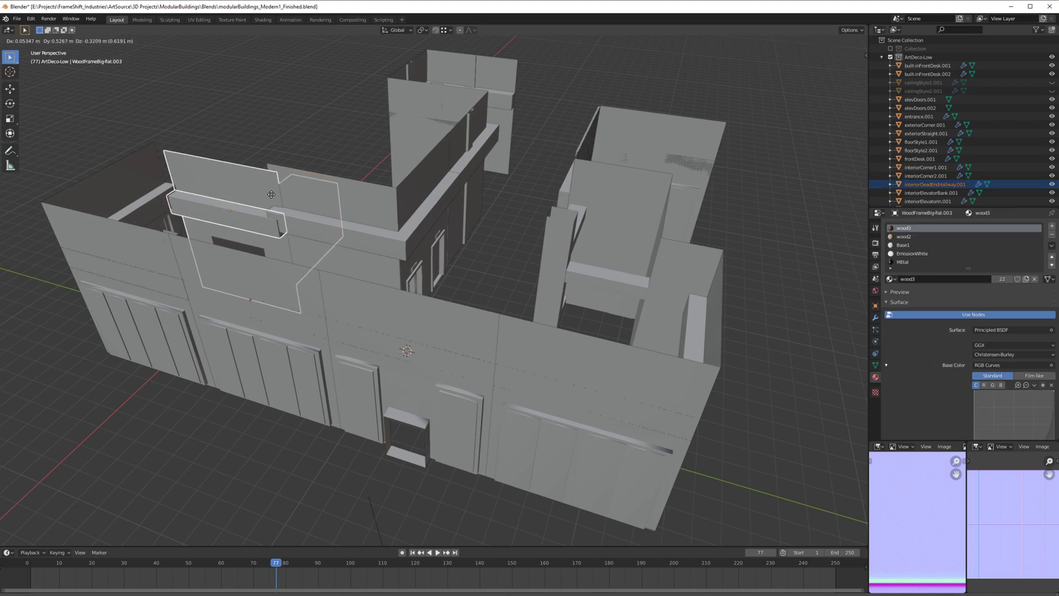
pyautogui.click(17, 19)
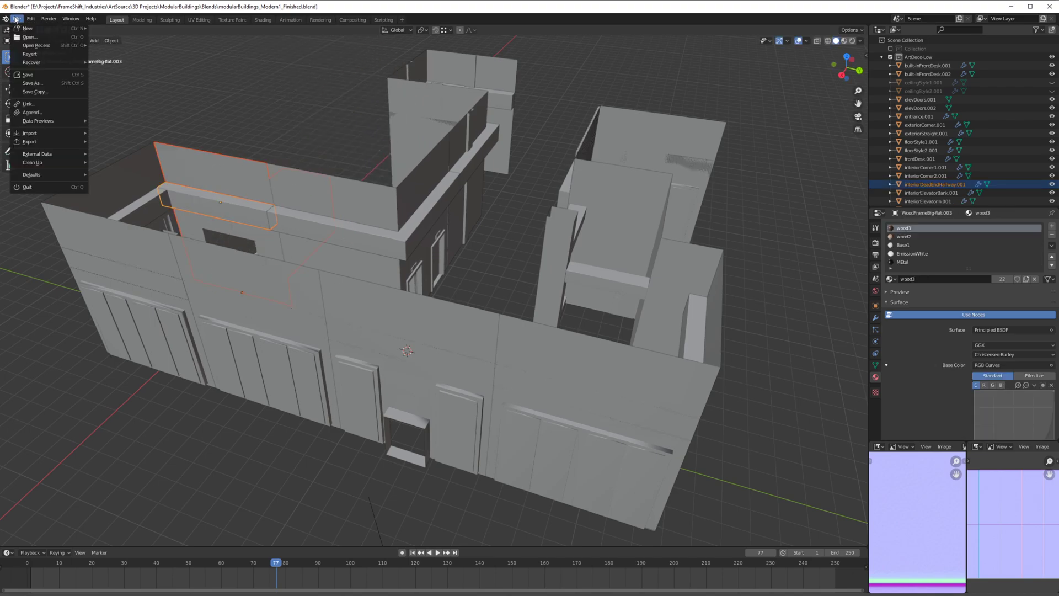
pyautogui.moveTo(66, 143)
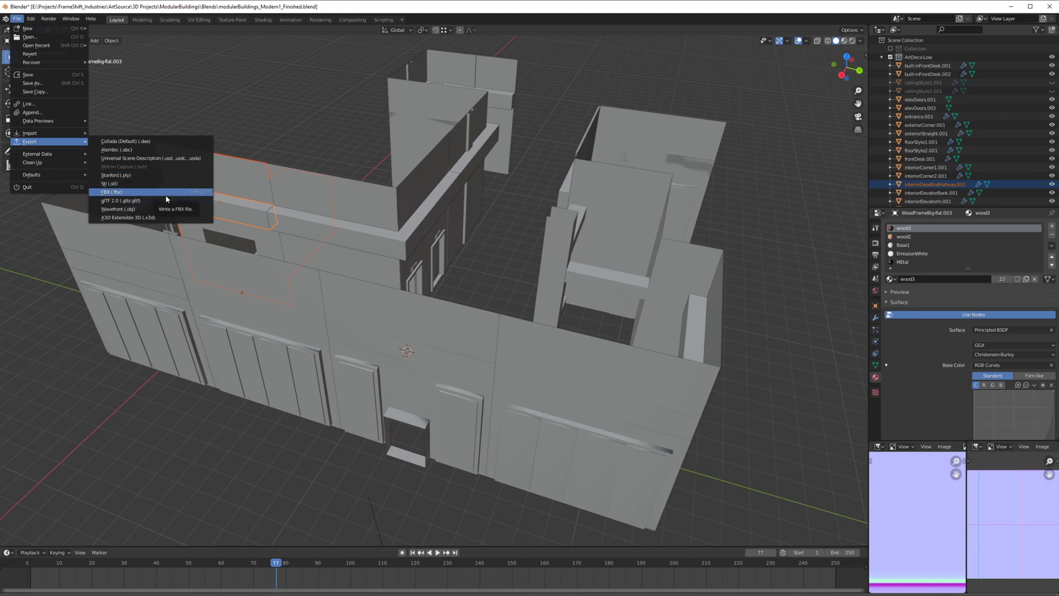
# Export the selected meshes with Add Leaf Bones on as Mod1_interiorDeadEndHallway.001.fbx
pyautogui.click(165, 193)
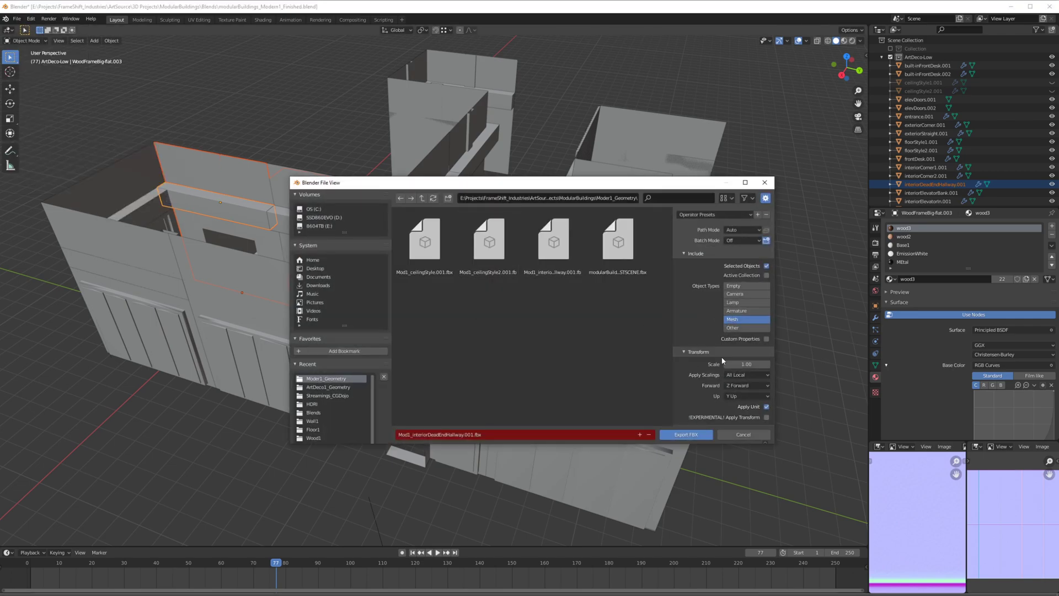
pyautogui.scroll(-3, 719, 357)
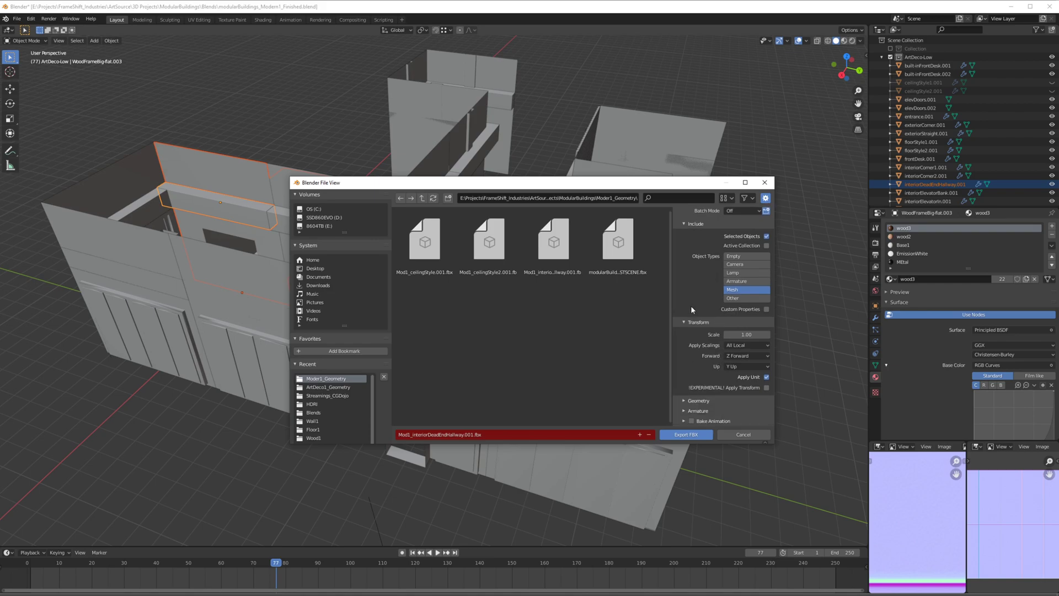
pyautogui.scroll(3, 699, 312)
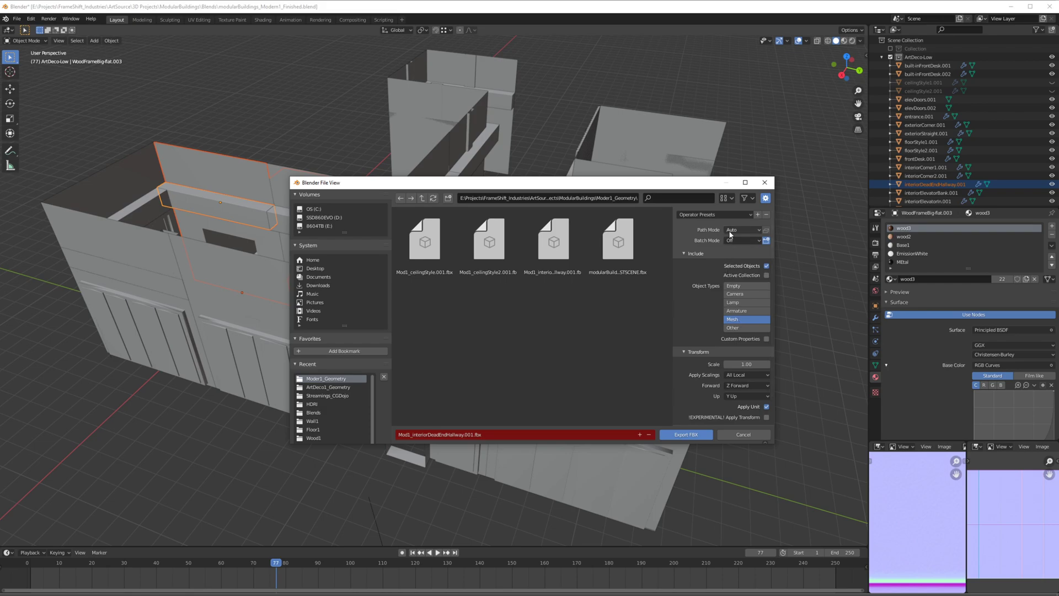
pyautogui.scroll(-2, 700, 323)
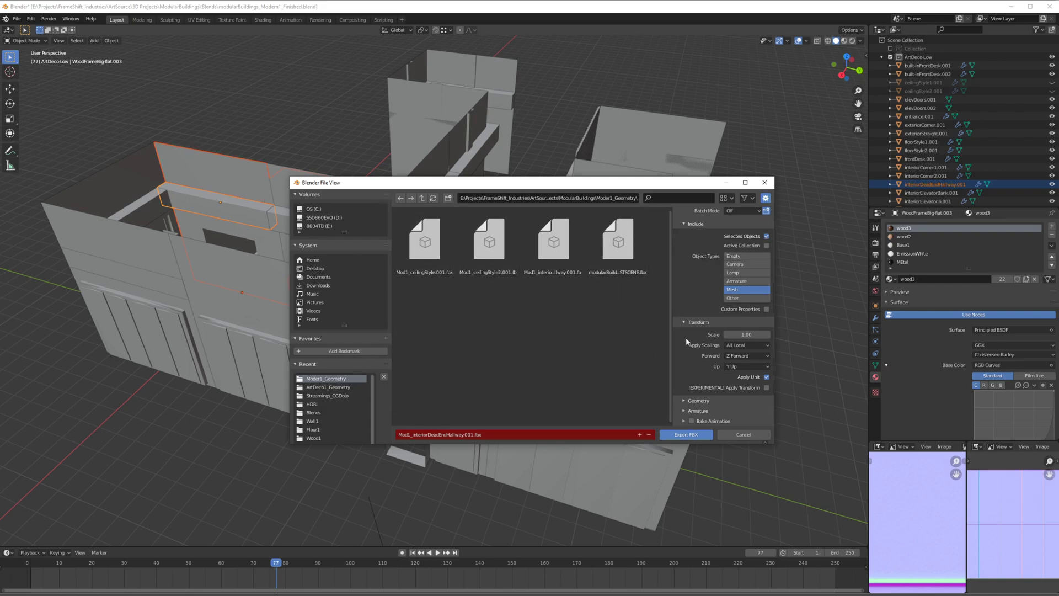
pyautogui.click(683, 411)
pyautogui.scroll(-2, 684, 410)
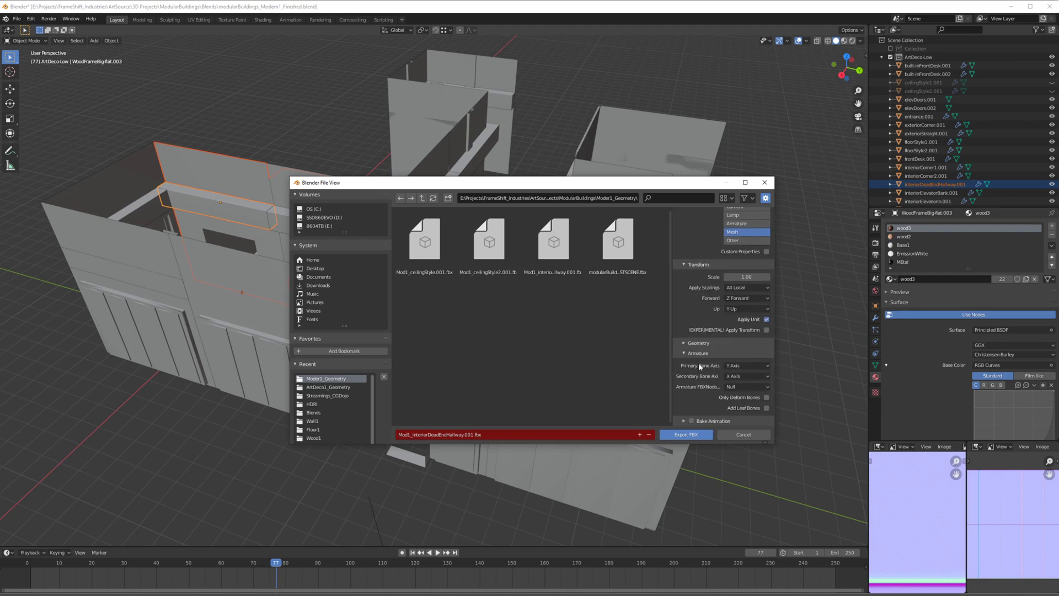
pyautogui.click(766, 409)
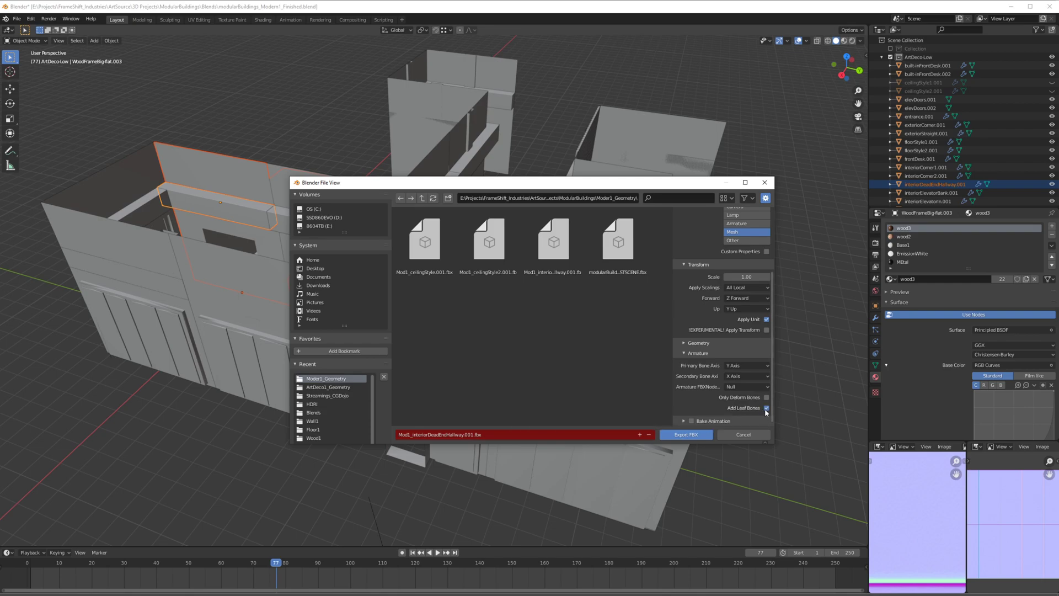
pyautogui.click(684, 356)
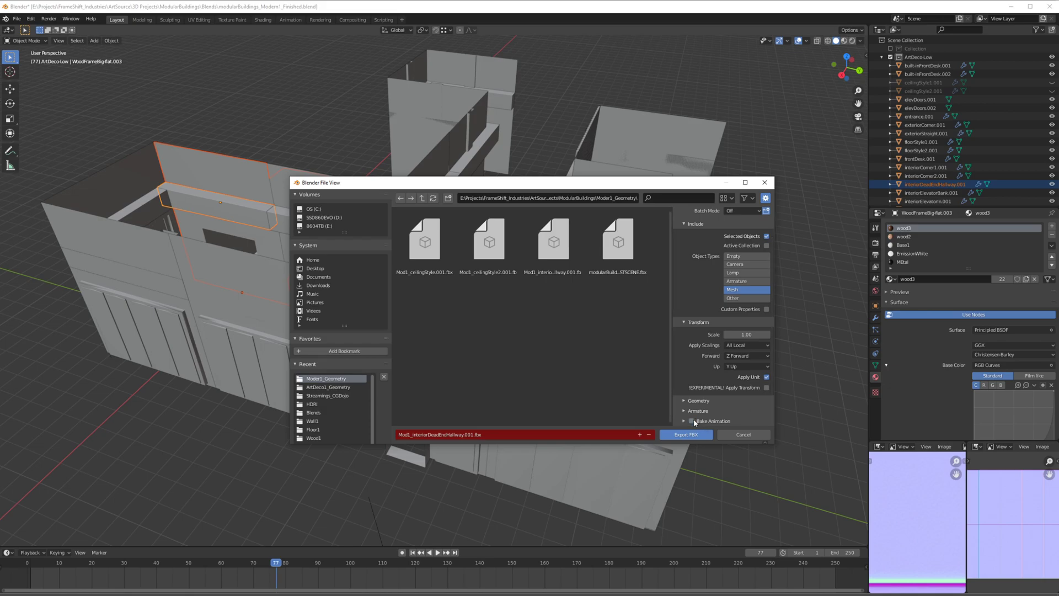
pyautogui.scroll(2, 678, 338)
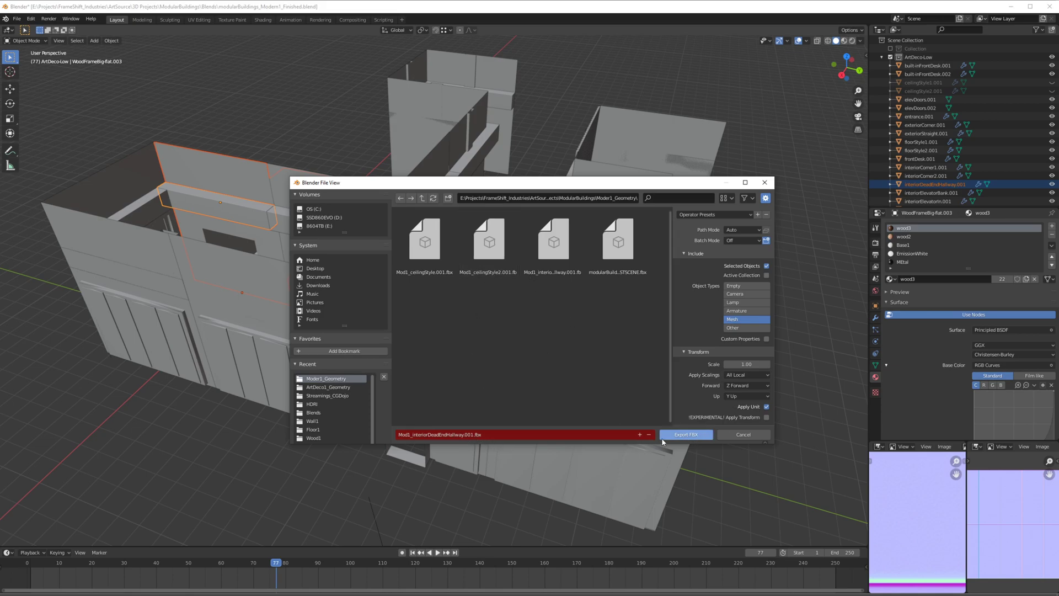
pyautogui.click(689, 437)
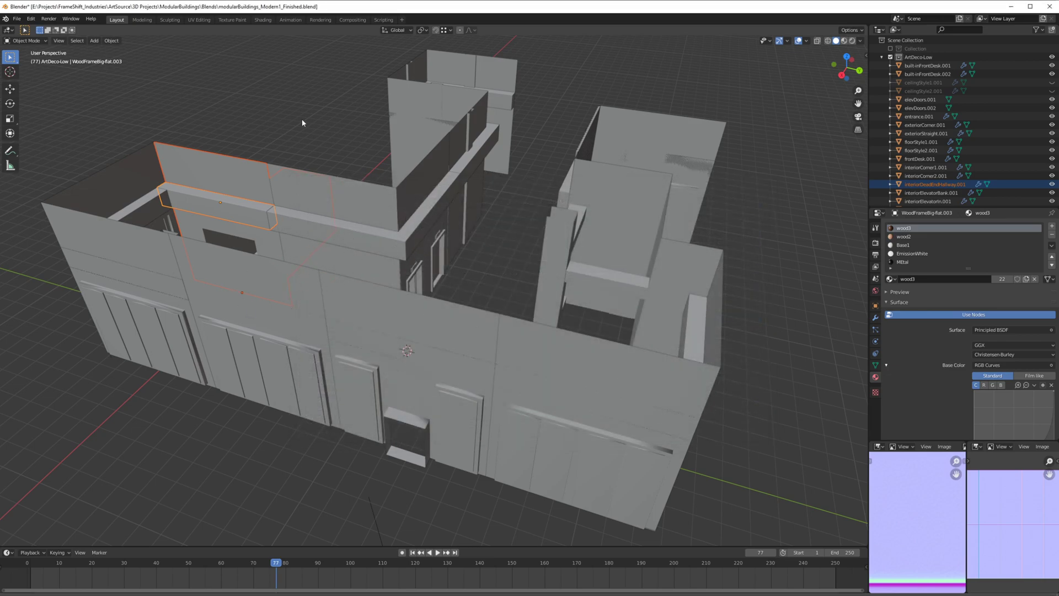
# Hide the exported hallway wall and orbit to a new view of the building
pyautogui.press('h')
pyautogui.moveTo(480, 264); pyautogui.dragTo(479, 285, button='middle')
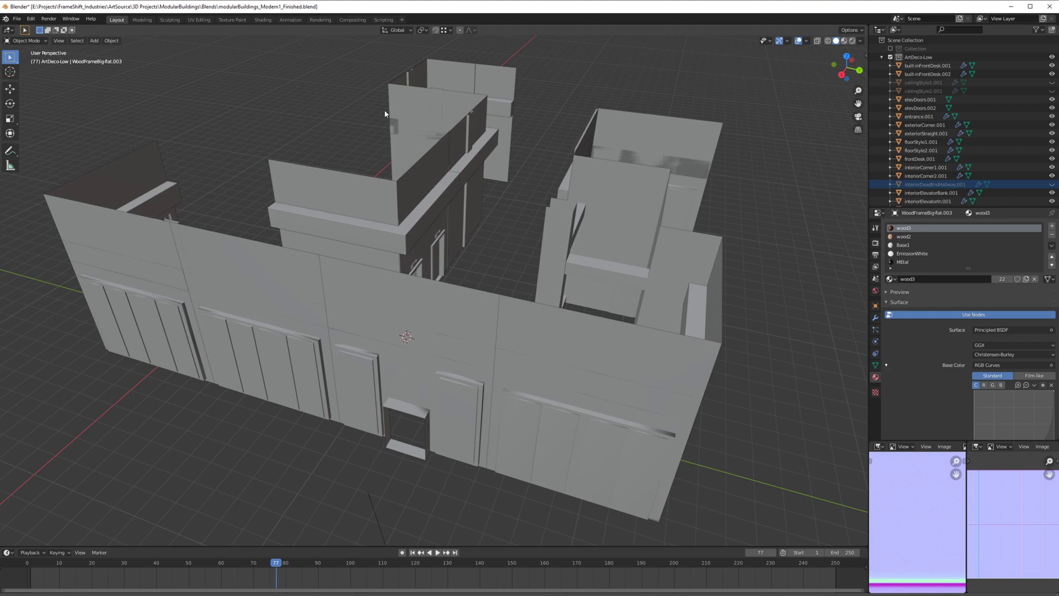
# Show the context menu for File > Export > FBX (.fbx), then dismiss the menus
pyautogui.click(19, 20)
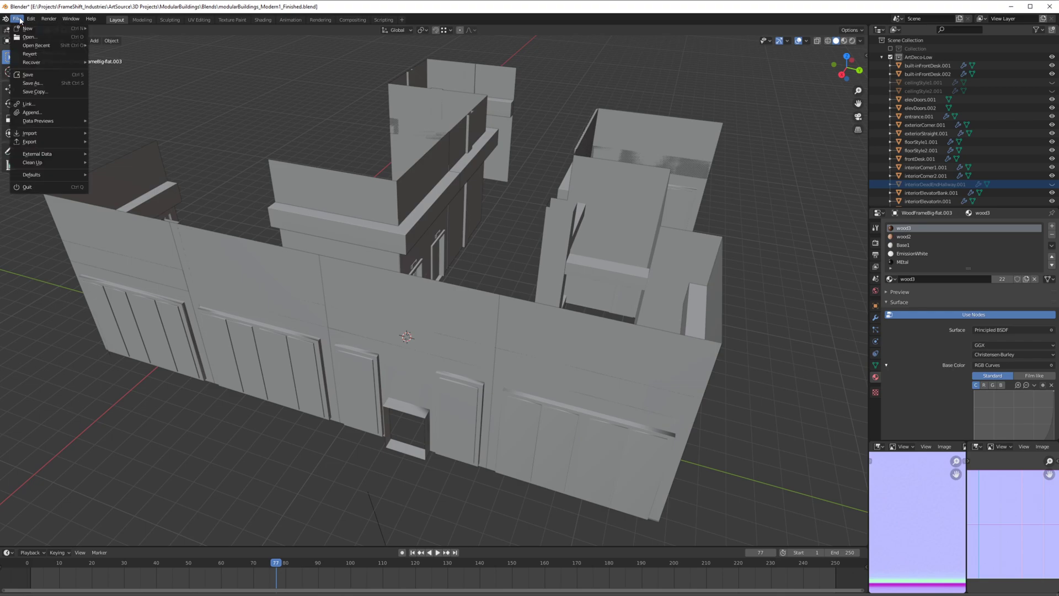
pyautogui.moveTo(56, 141)
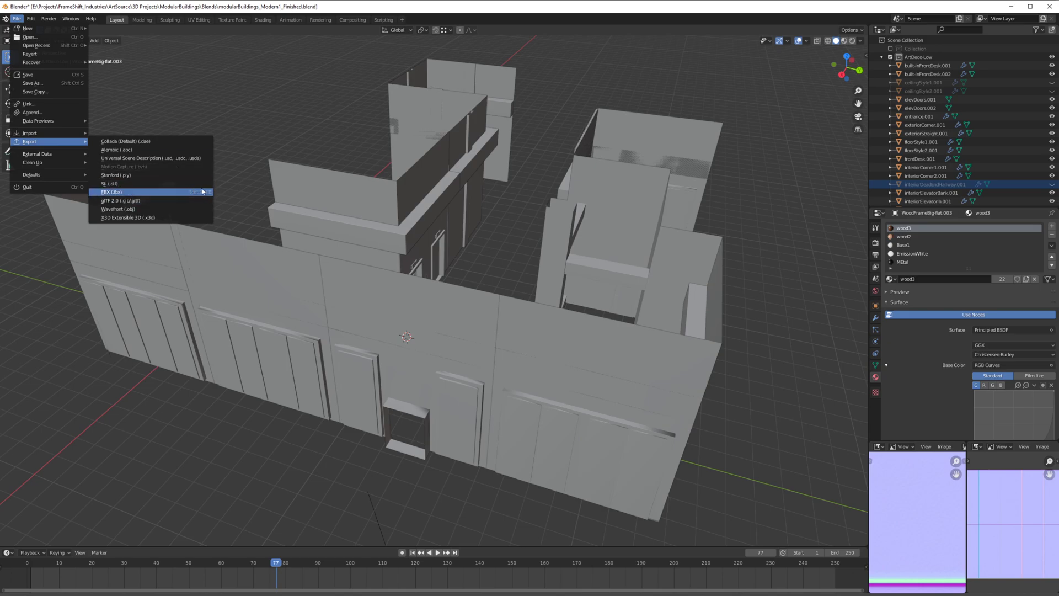
pyautogui.rightClick(174, 195)
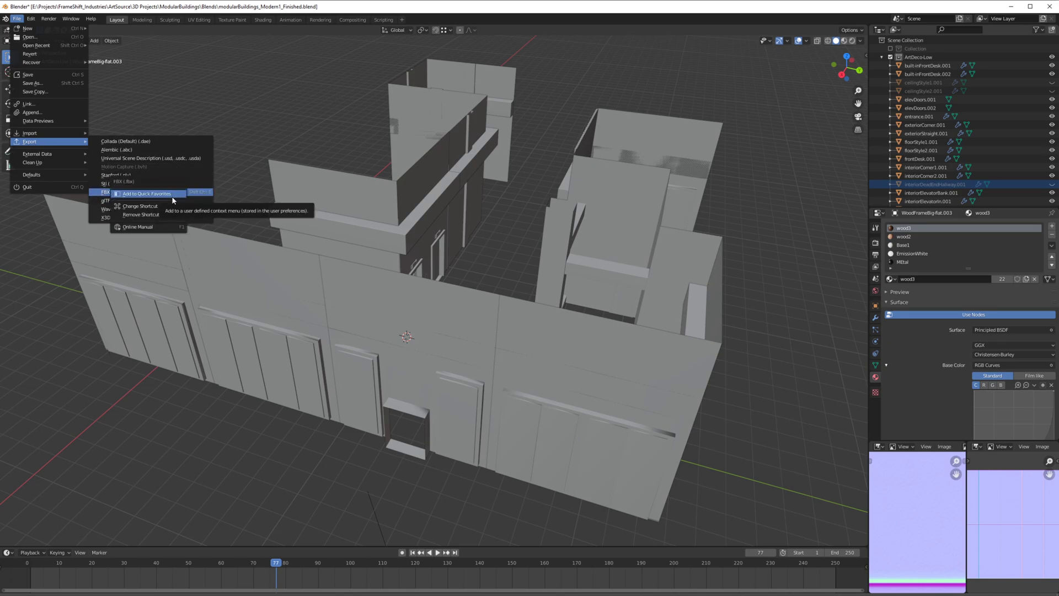
pyautogui.press('Escape')
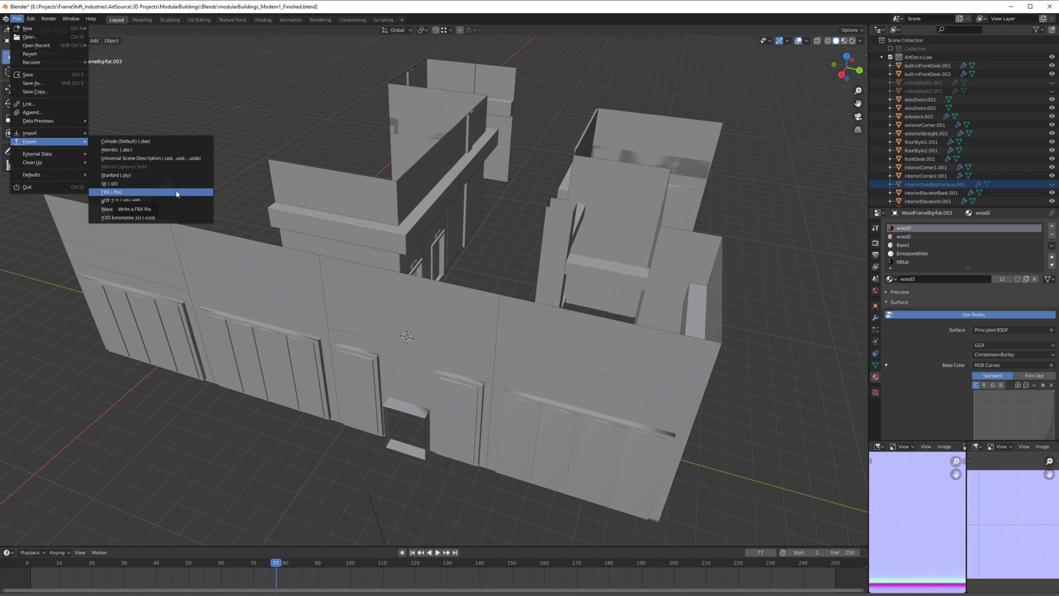
pyautogui.press('Escape')
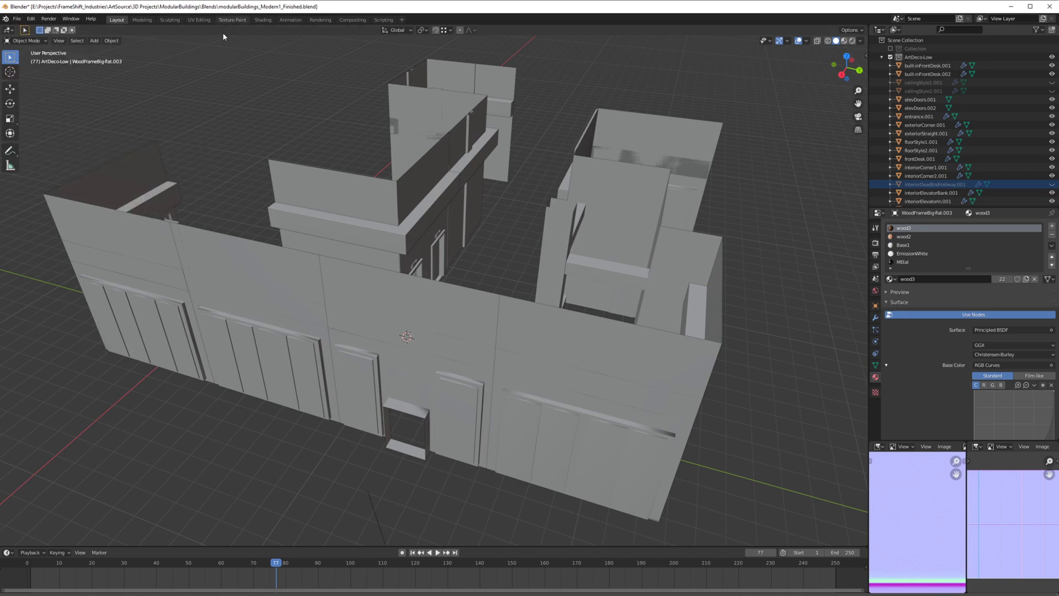
# Reopen the File > Export list to reach the FBX (.fbx) entry again
pyautogui.click(16, 19)
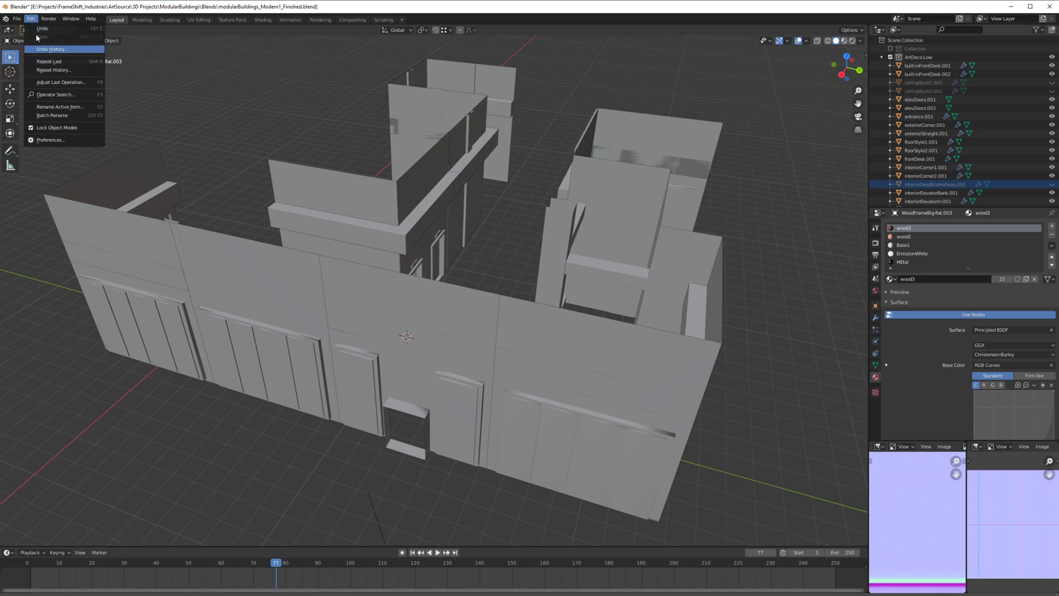
pyautogui.click(7, 21)
pyautogui.click(17, 19)
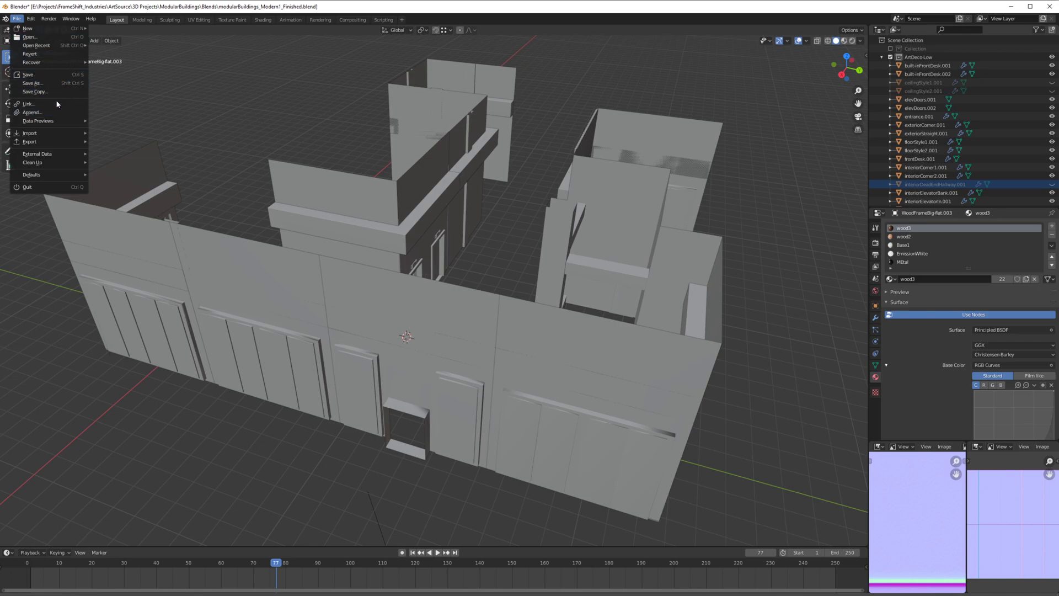
pyautogui.moveTo(72, 144)
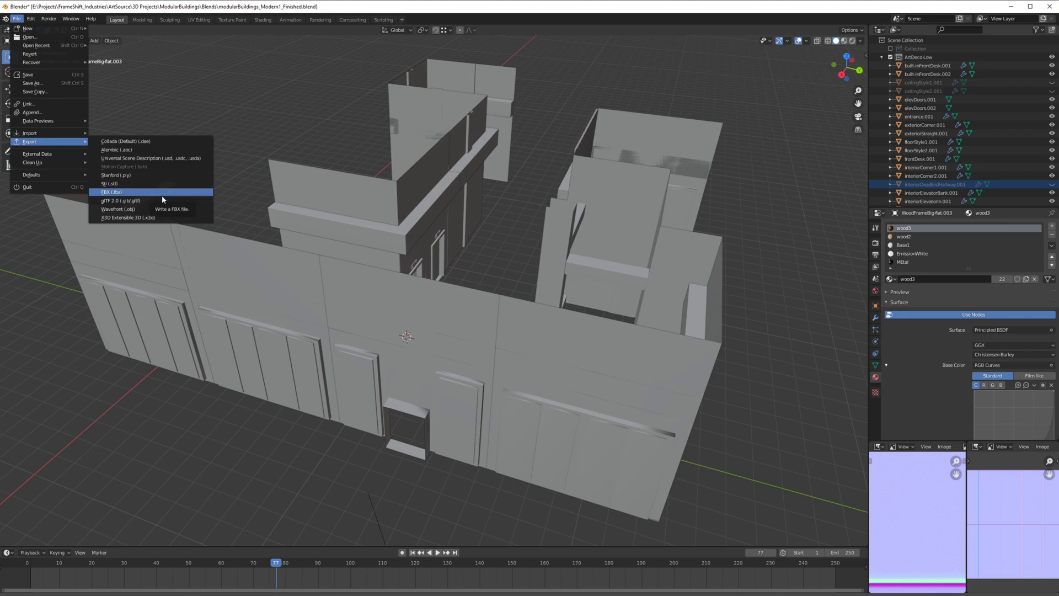
# Assign Ctrl+Shift+E as the keyboard shortcut for the FBX (.fbx) export command
pyautogui.rightClick(126, 193)
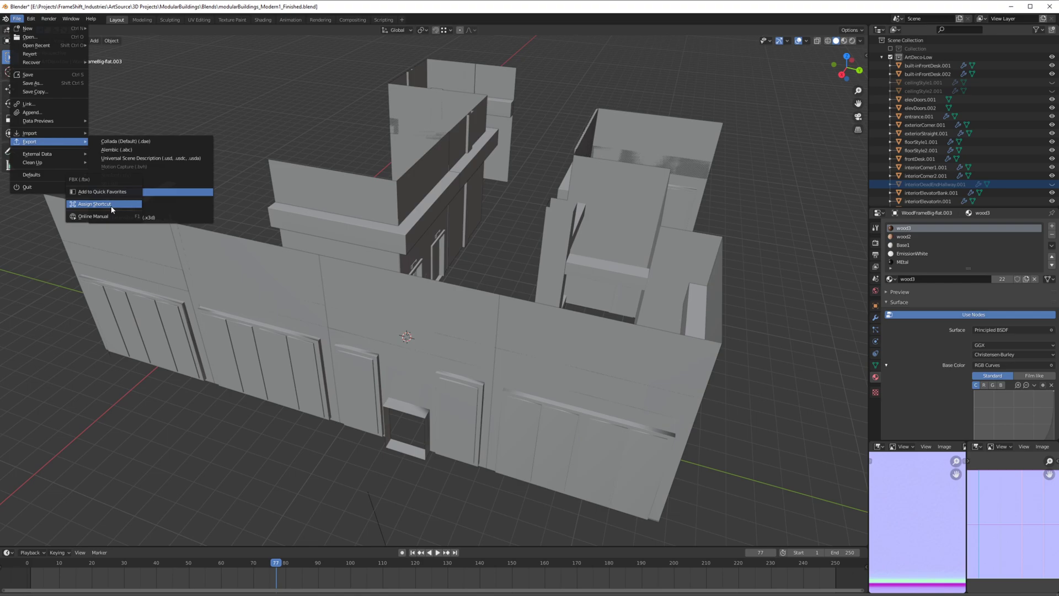
pyautogui.click(110, 204)
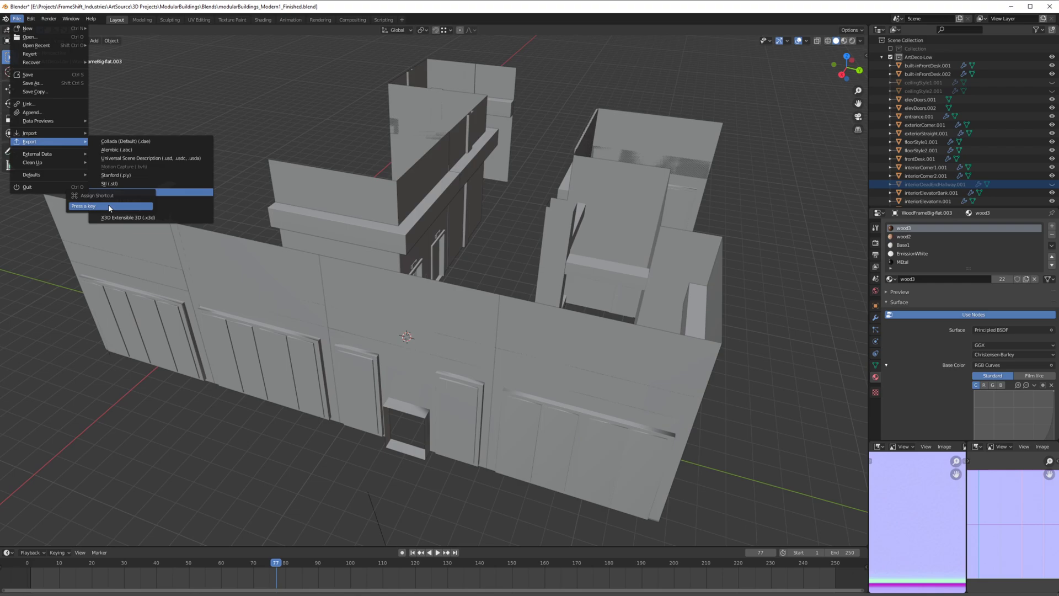
pyautogui.hotkey('ctrl', 'shift', 'e')
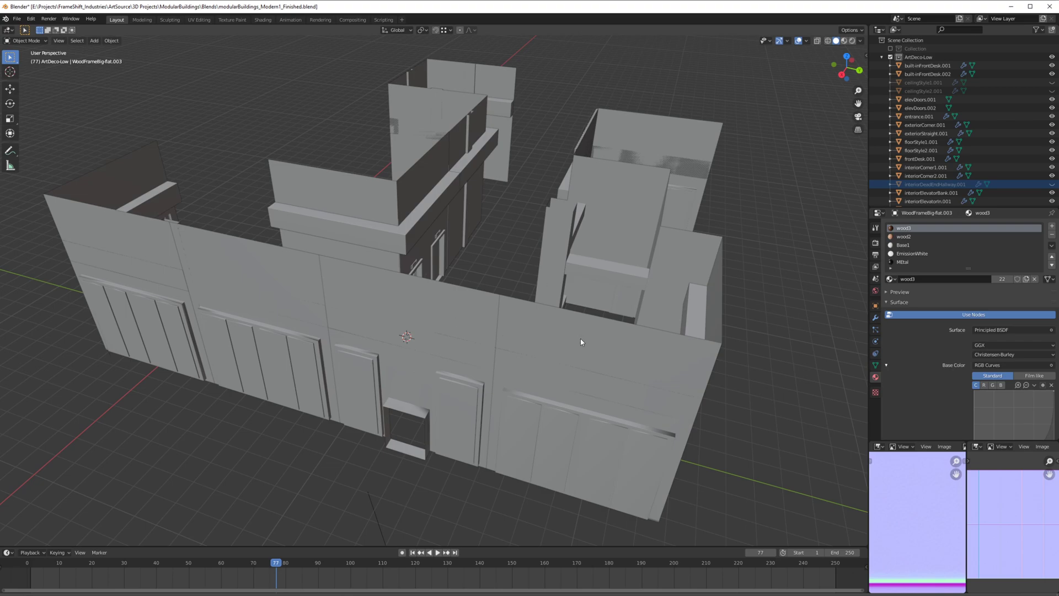
# Orbit the building and try the Ctrl+Shift+S shortcut, closing the file browser it opens
pyautogui.moveTo(458, 302); pyautogui.dragTo(422, 314, button='middle')
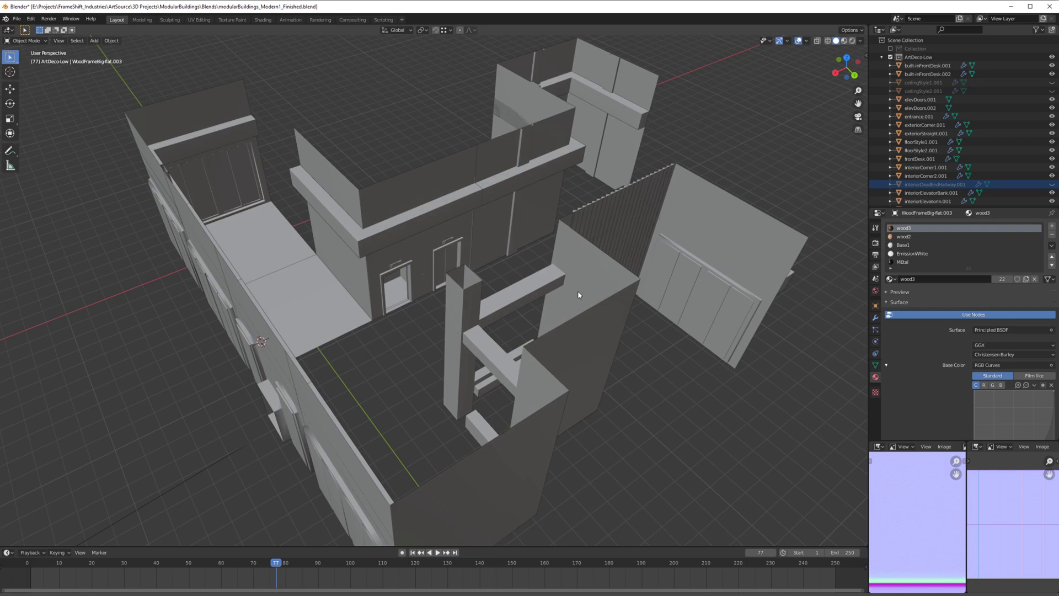
pyautogui.moveTo(578, 290); pyautogui.dragTo(574, 247, button='middle')
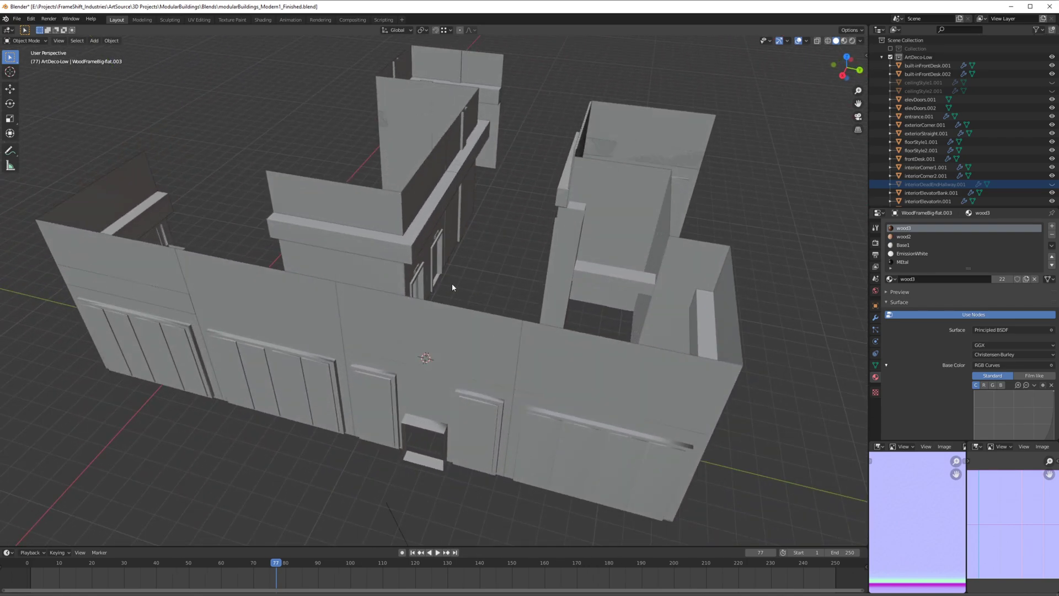
pyautogui.hotkey('ctrl', 'shift', 's')
pyautogui.click(773, 181)
# Select InteriorToExteriorCorner.001 and open the FBX export browser, moving the window up-left
pyautogui.click(651, 126)
pyautogui.hotkey('ctrl', 'shift', 's')
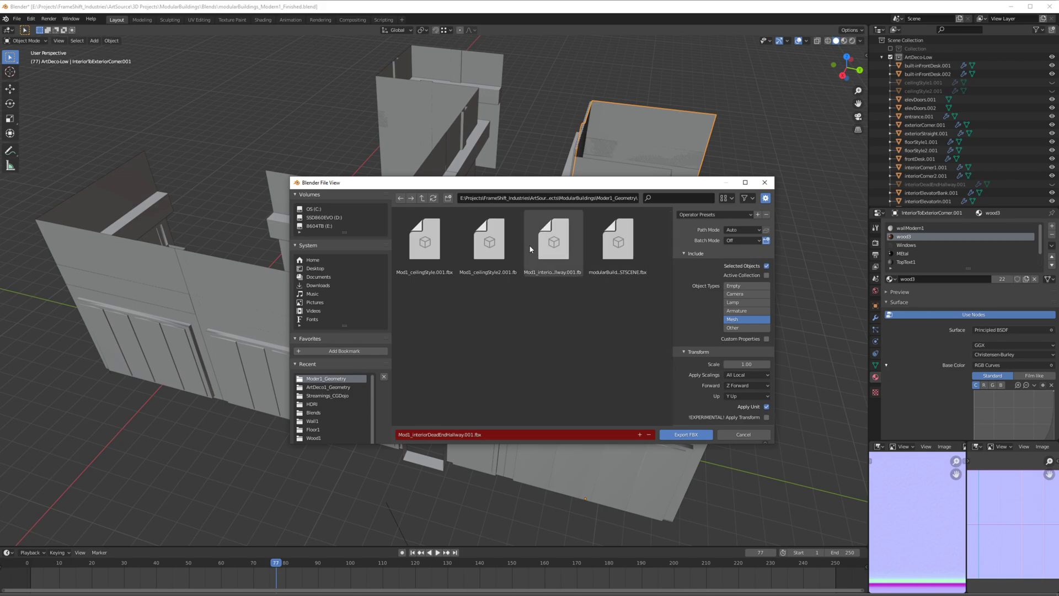
pyautogui.moveTo(533, 186); pyautogui.dragTo(451, 169)
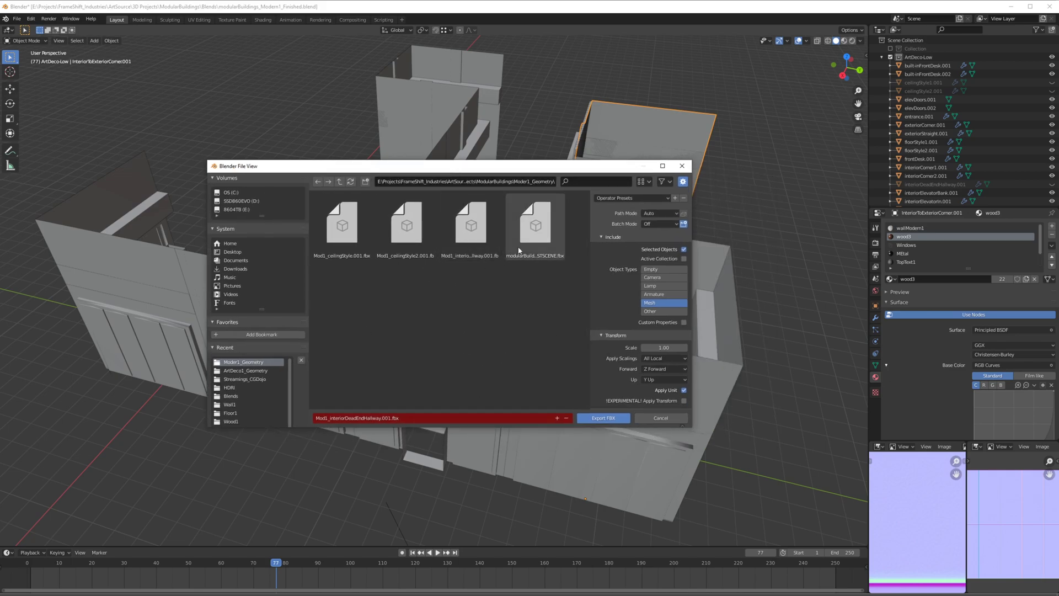
# Cancel the FBX export, then reopen the File menu and an export command's options
pyautogui.click(661, 418)
pyautogui.click(7, 18)
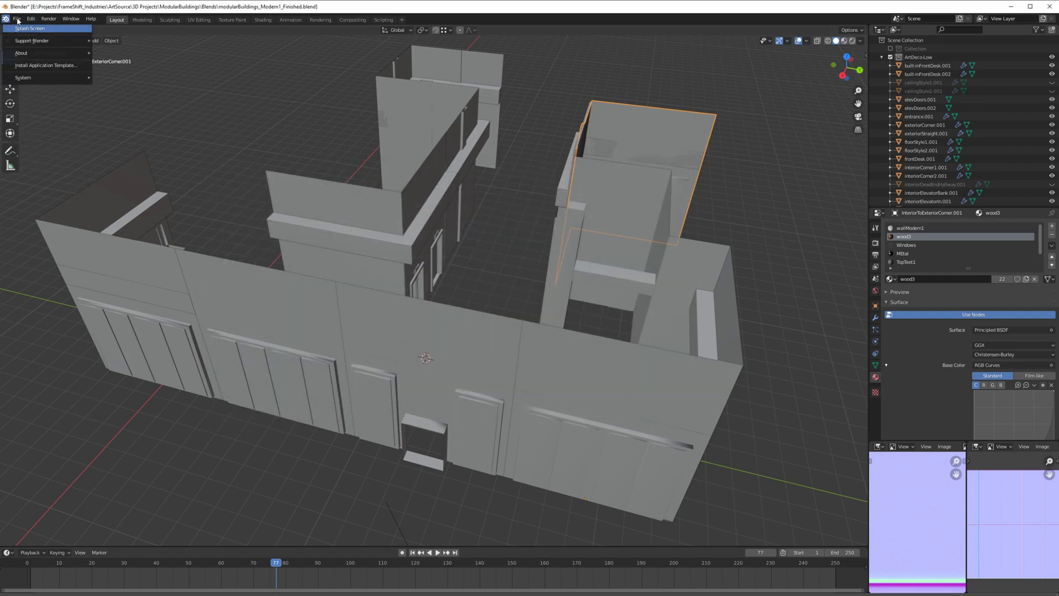
pyautogui.click(17, 19)
pyautogui.press('Escape')
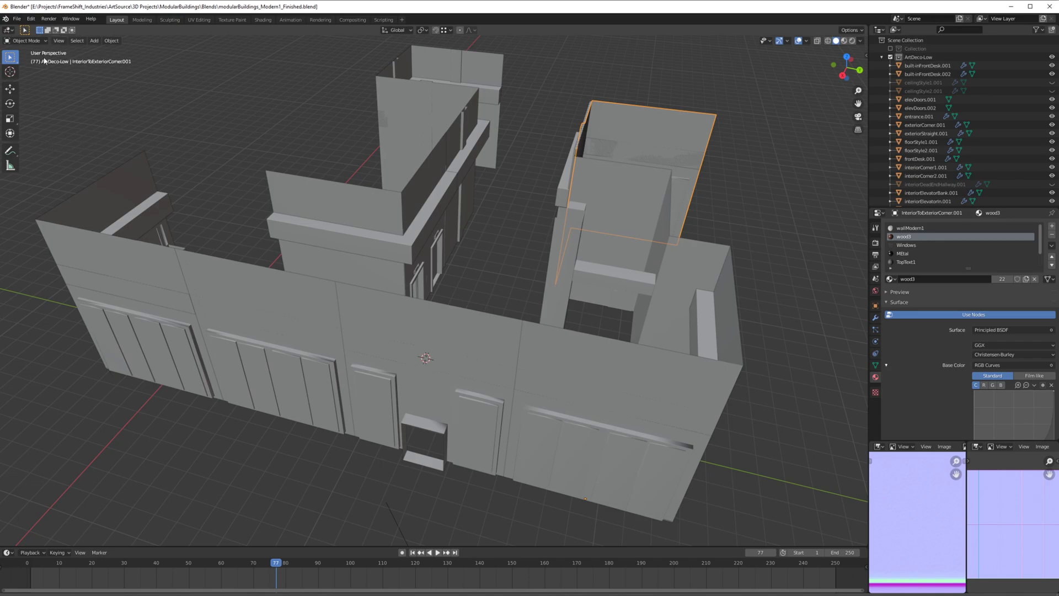
pyautogui.click(17, 19)
pyautogui.rightClick(57, 144)
# Orbit around the building to view it from a higher angle
pyautogui.moveTo(653, 278); pyautogui.dragTo(647, 301, button='middle')
pyautogui.moveTo(581, 323); pyautogui.dragTo(455, 335, button='middle')
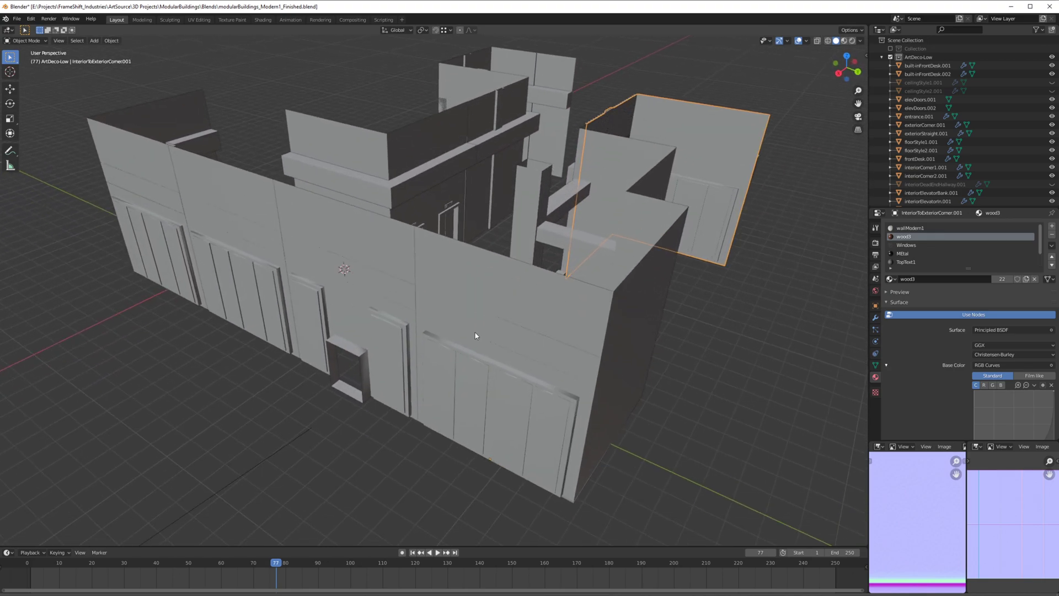
pyautogui.moveTo(475, 335); pyautogui.dragTo(470, 363, button='middle')
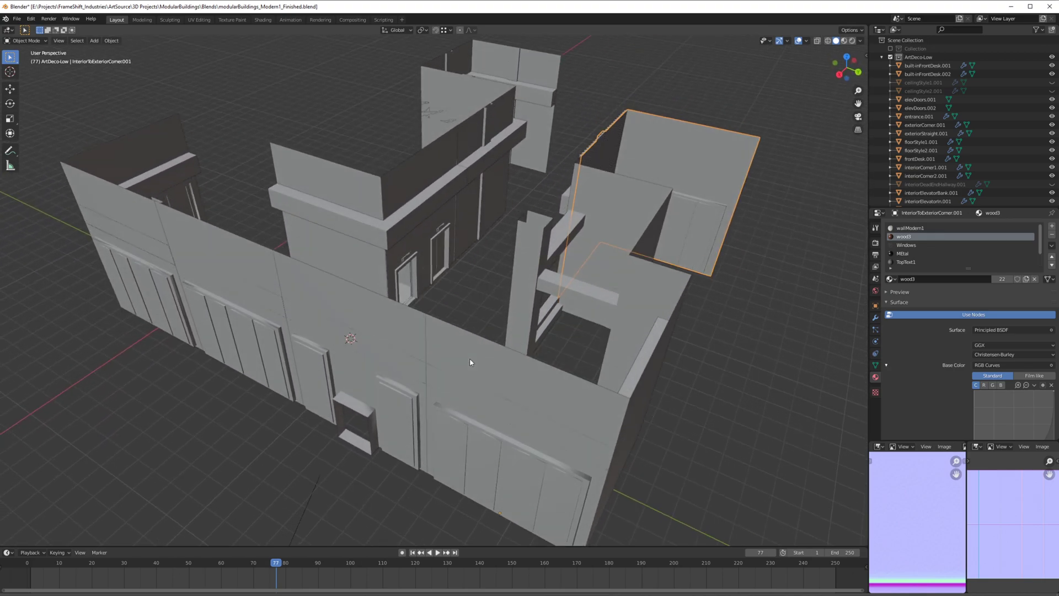